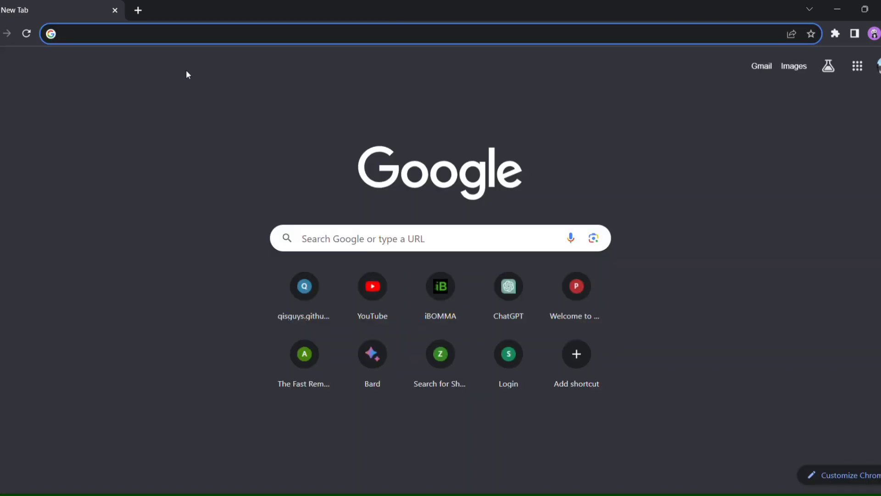
Load github.com and start signing up for a new account
text(github)
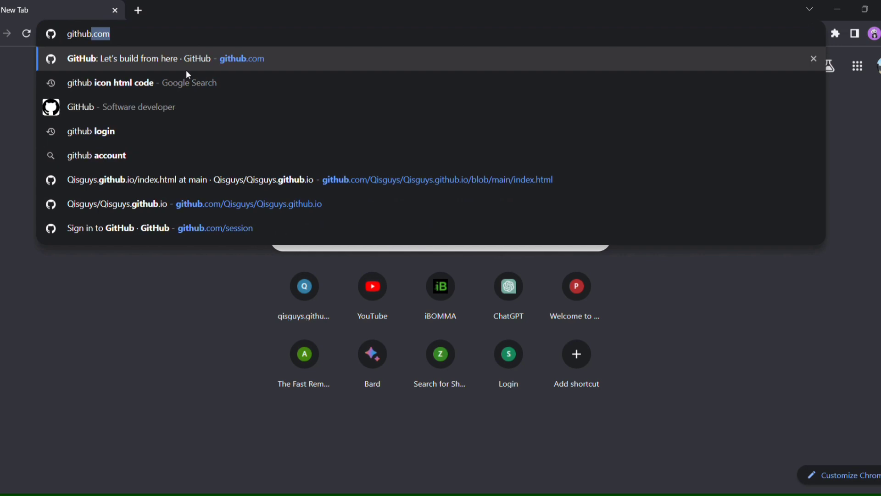
key(Return)
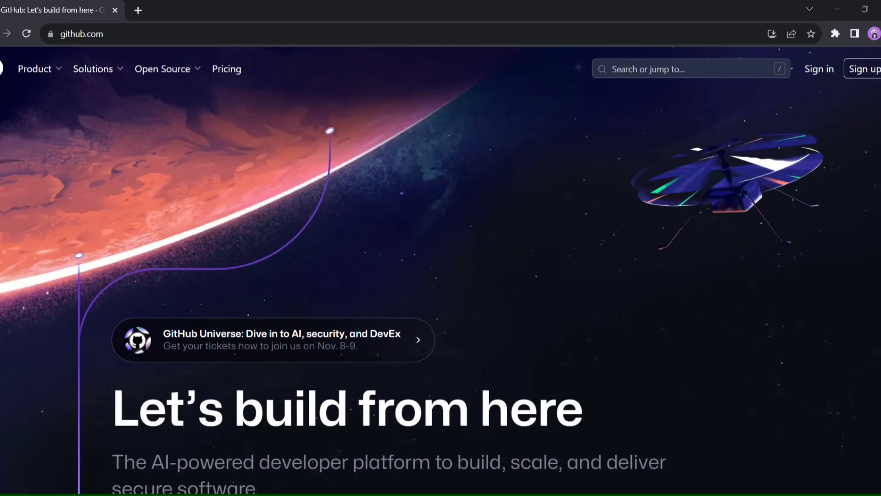
click(861, 69)
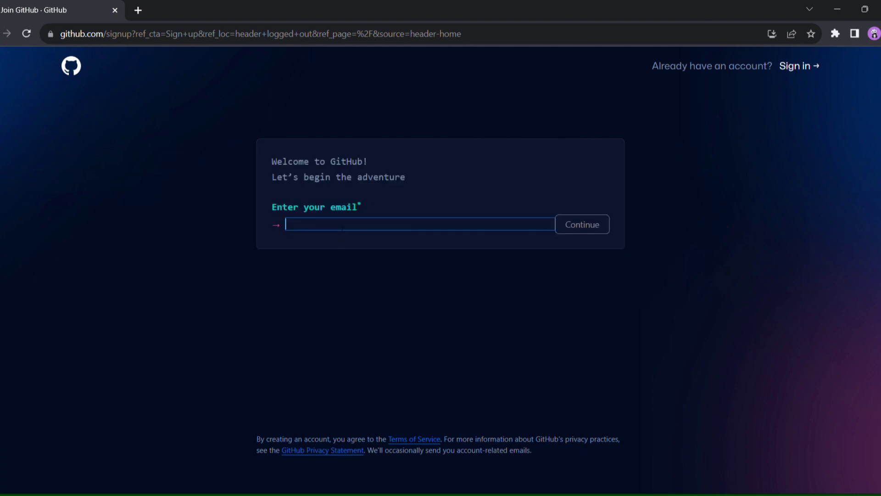
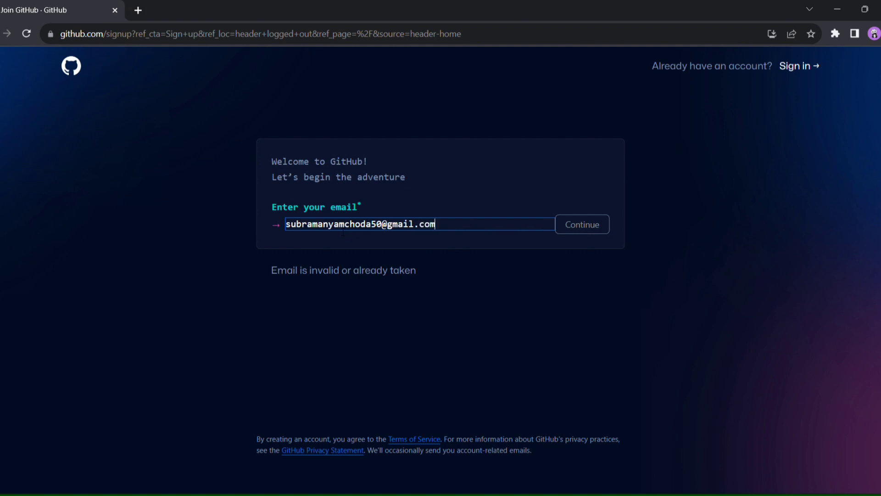
Enter the sign-up e-mail address and a strong password, submitting each
click(569, 229)
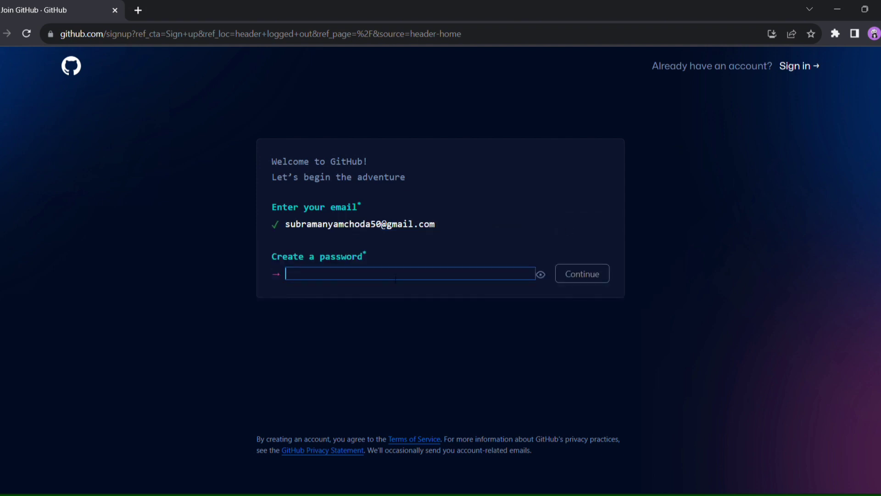
text(••••)
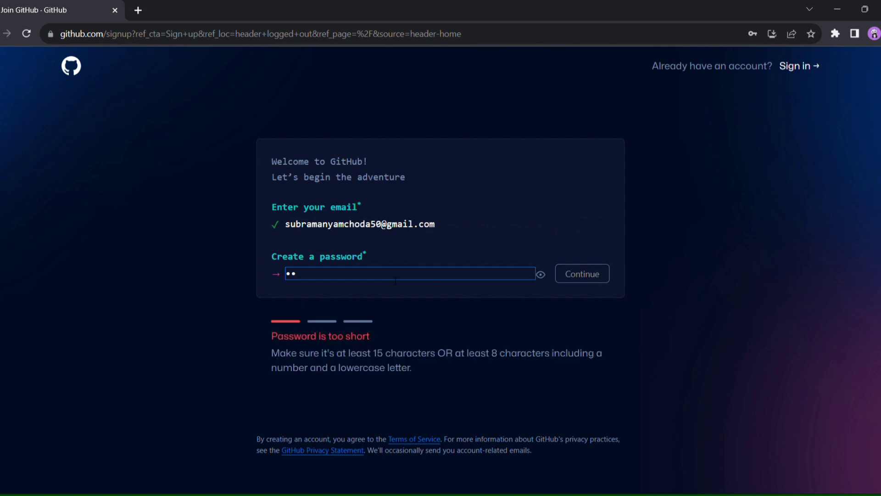
text(••••••)
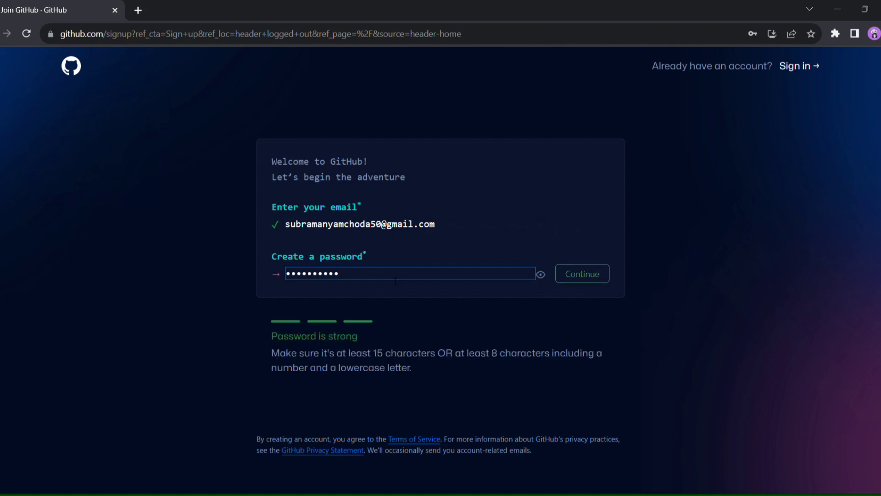
click(578, 278)
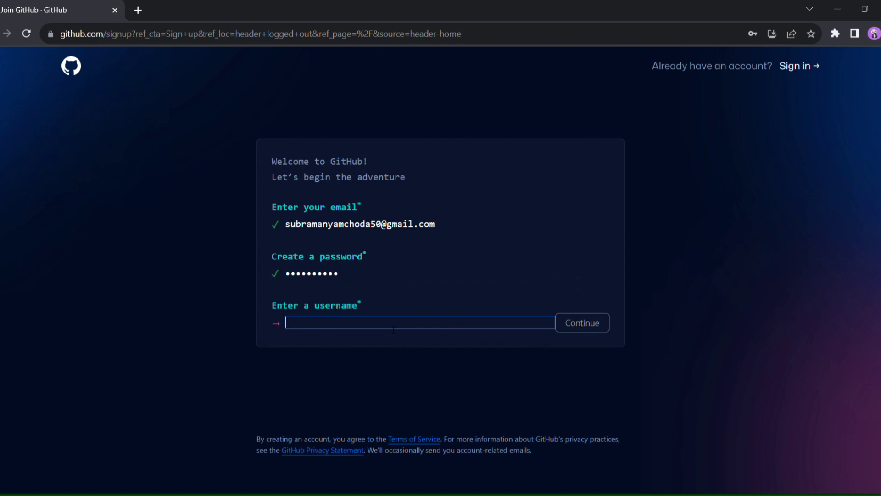
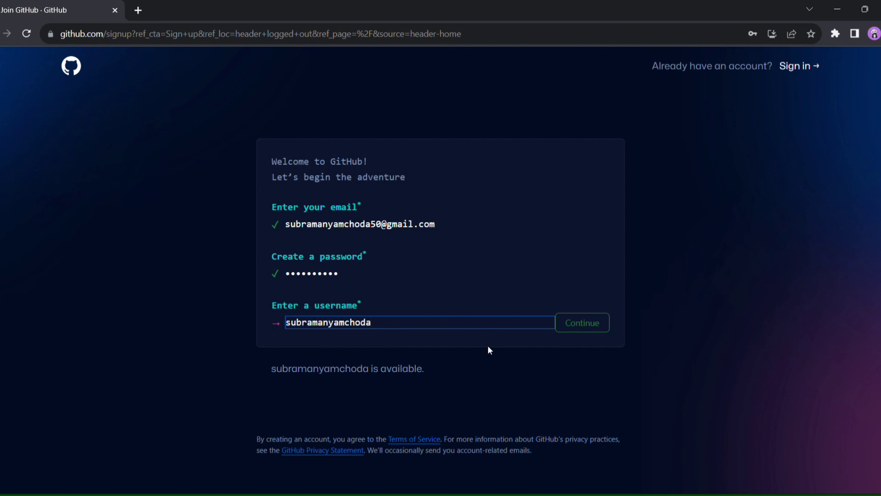
Enter an available username and submit it
click(572, 324)
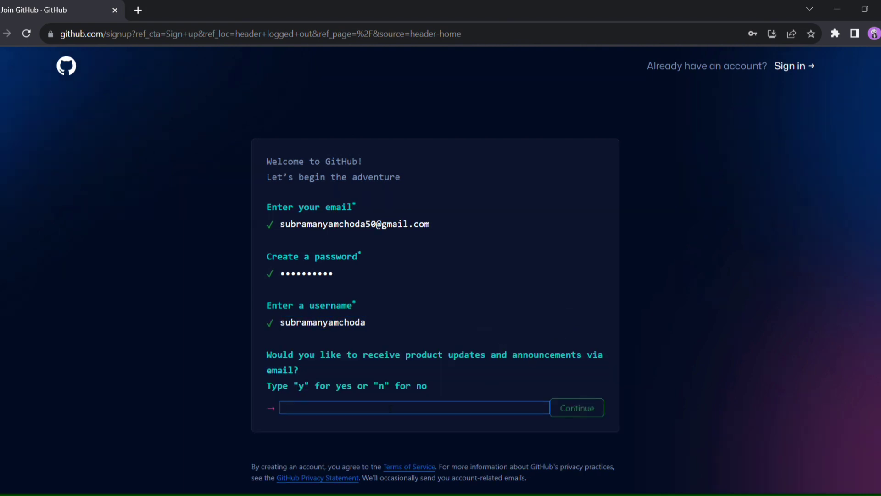
Decline product update e-mails with 'n', pass the verification puzzle, and create the account
text(n)
click(573, 411)
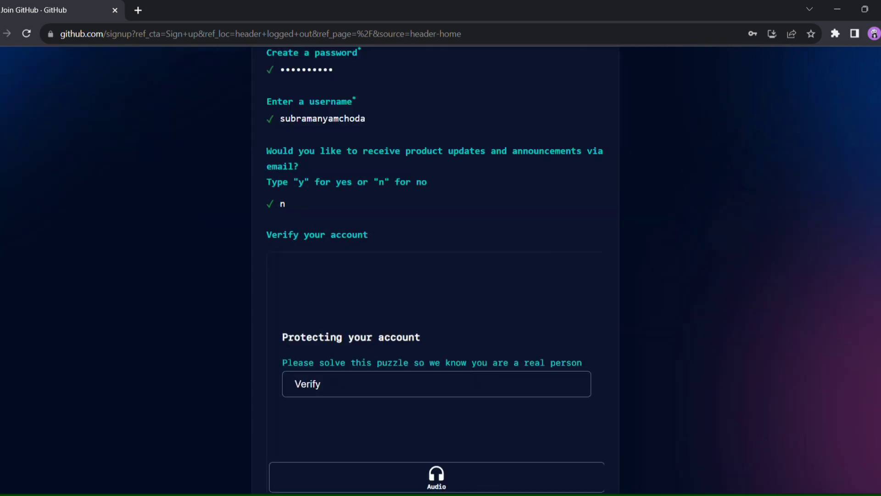
scroll(353, 299, down, 2)
scroll(353, 299, up, 1)
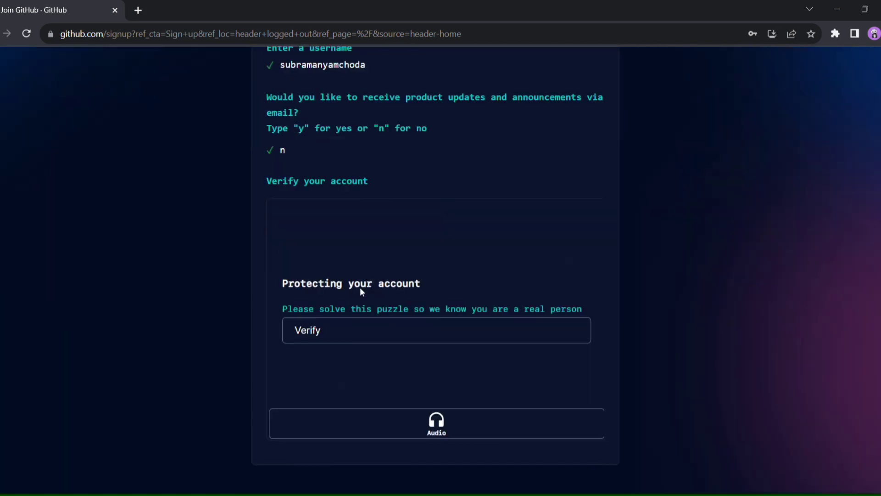
click(385, 325)
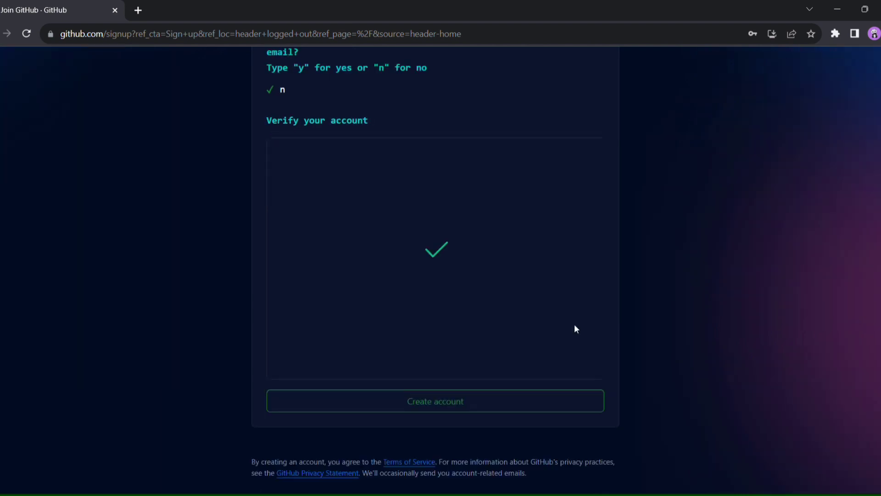
click(451, 410)
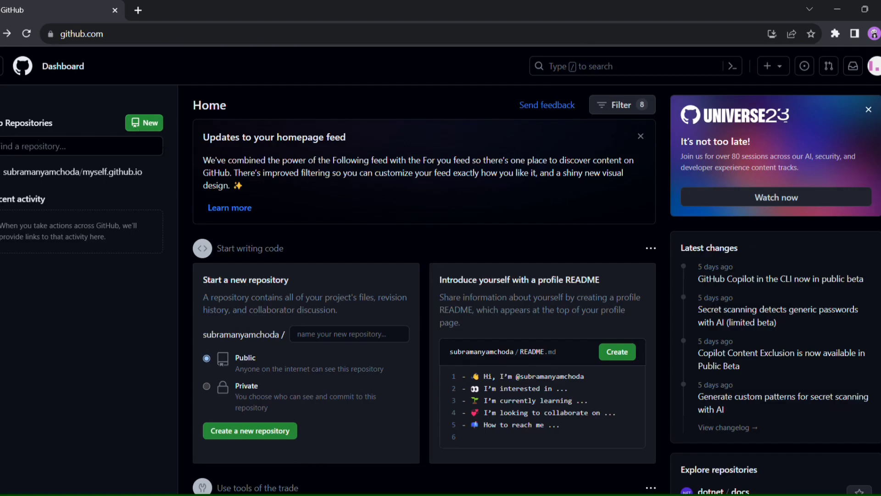
Create a public repository named resume.github.io initialized with a README file
click(137, 126)
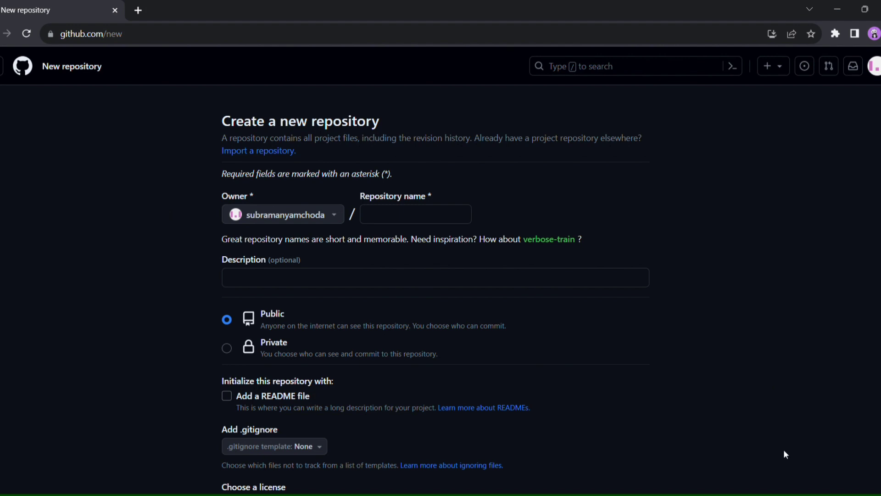
click(381, 215)
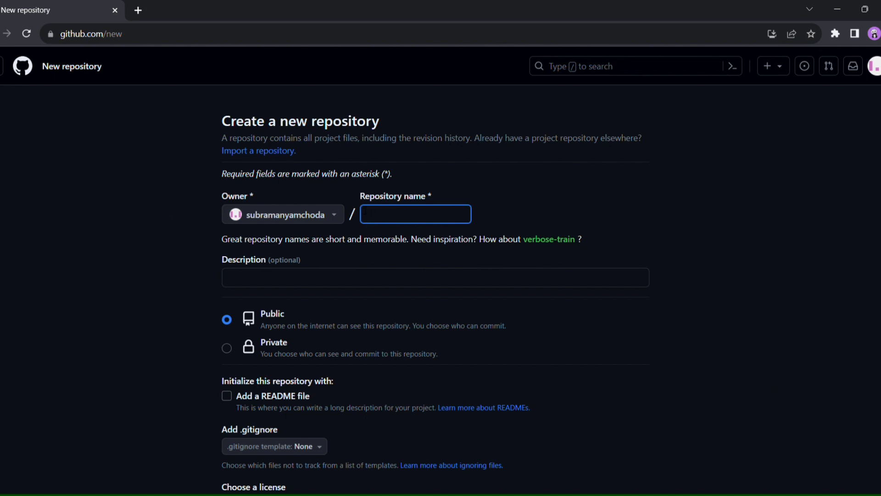
text(res)
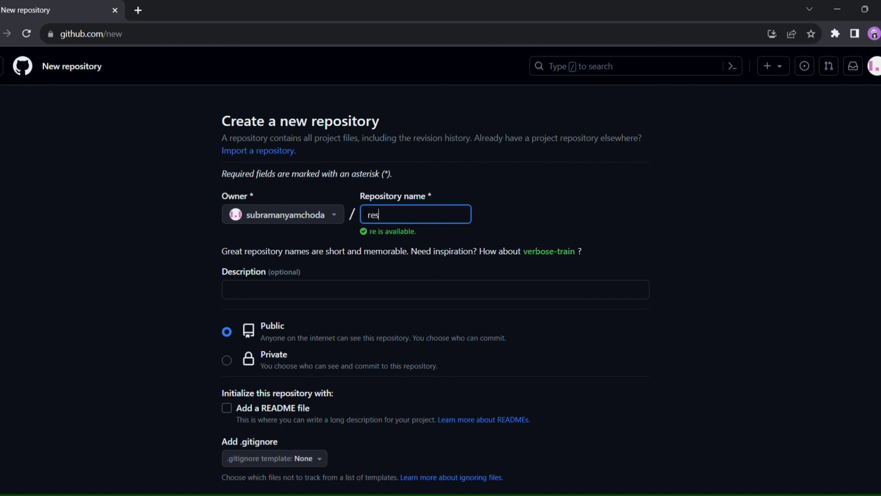
text(ume.githu)
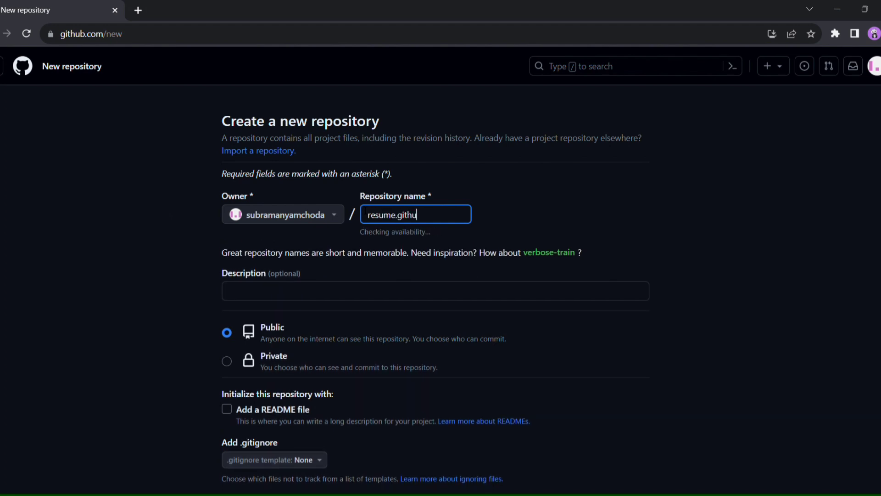
text(b.io)
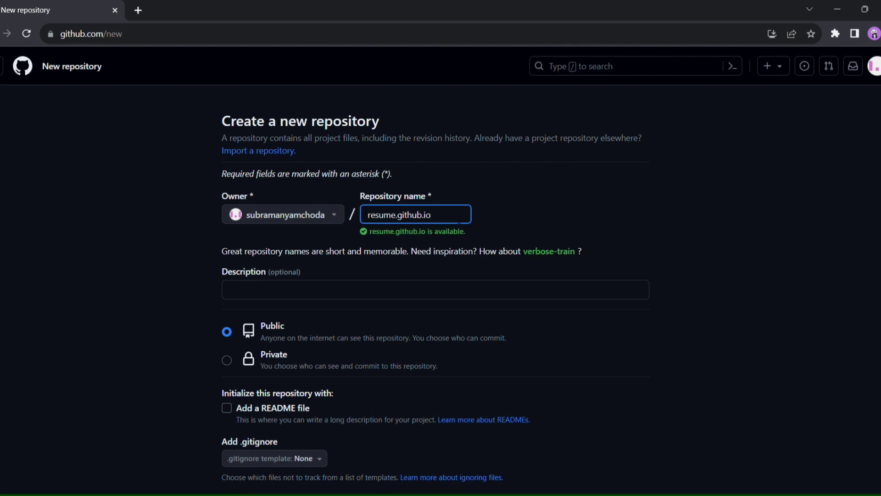
scroll(363, 274, down, 3)
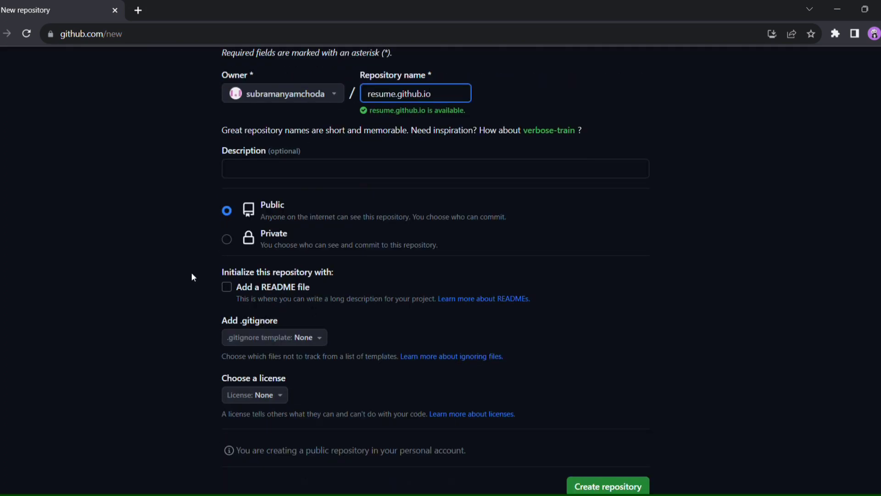
click(227, 287)
scroll(227, 286, down, 3)
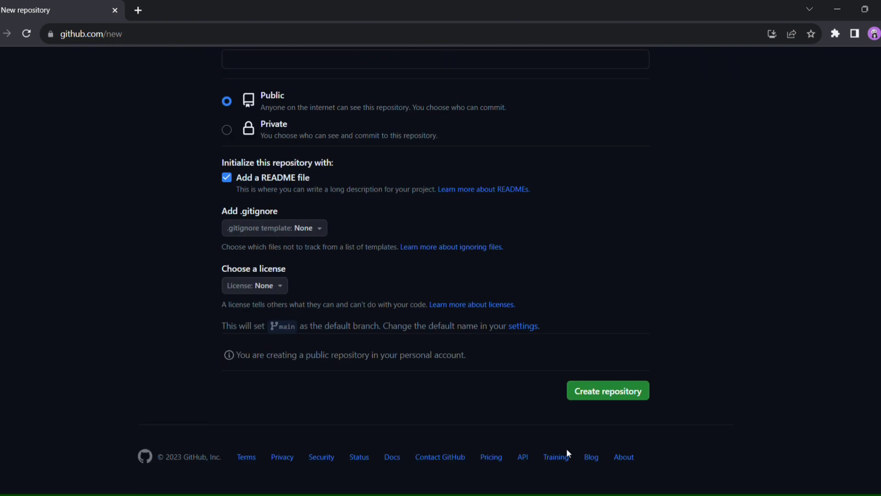
click(612, 398)
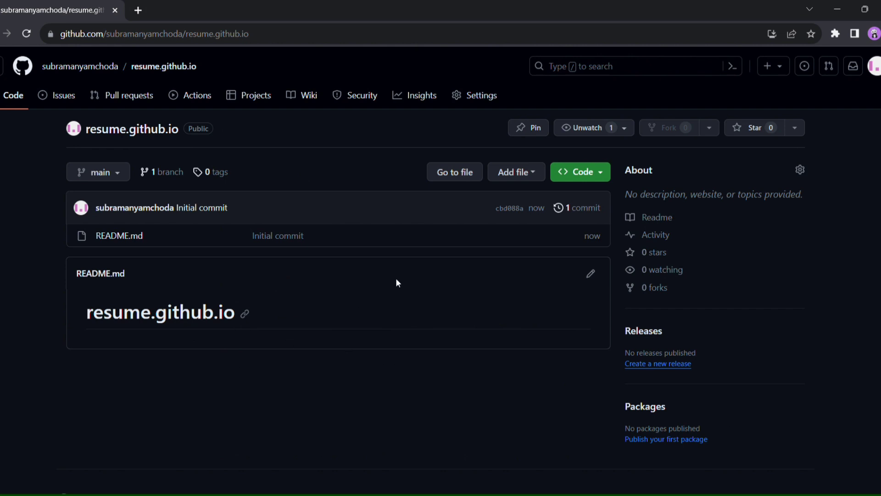
Upload 444.png, in.html and styles.css and commit them to main with message 'commit'
click(523, 177)
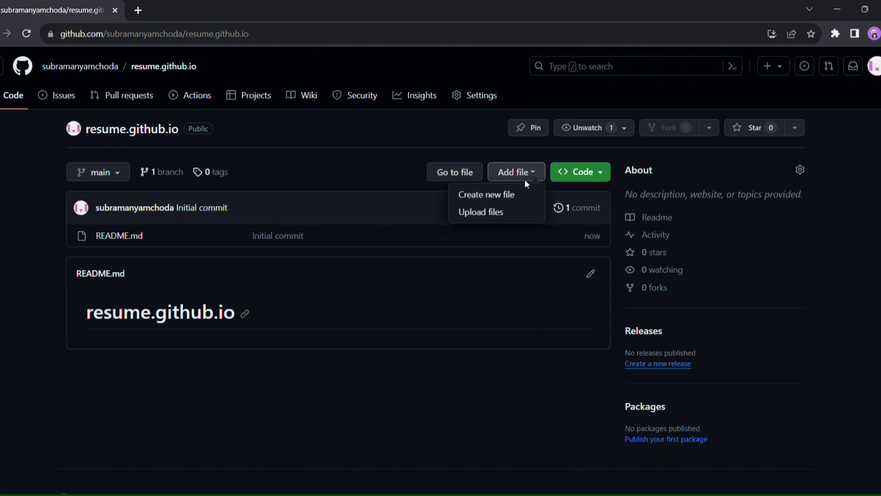
click(478, 223)
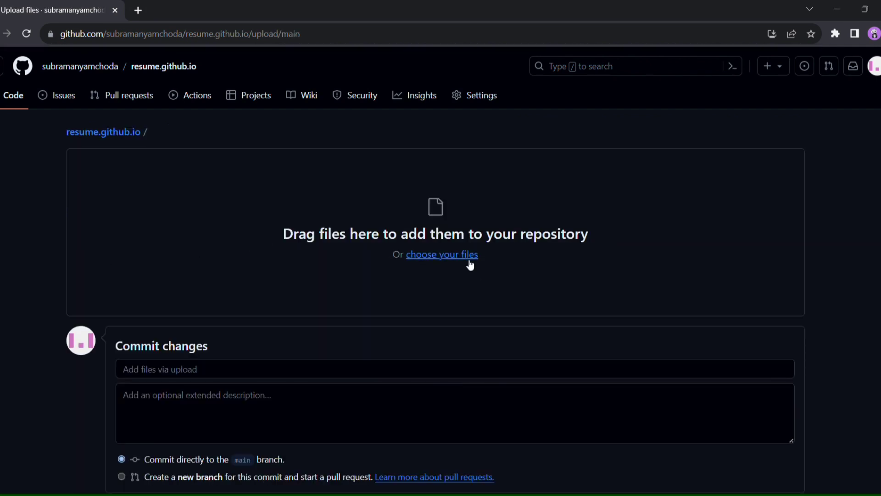
click(466, 259)
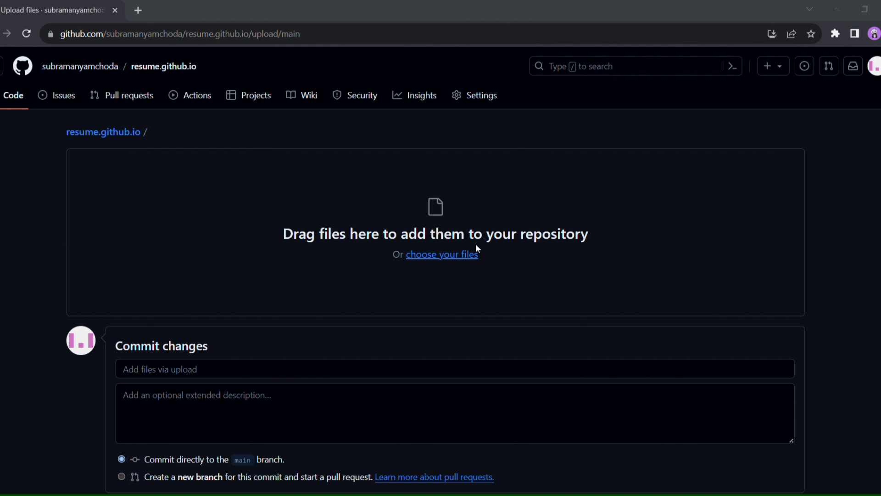
click(338, 263)
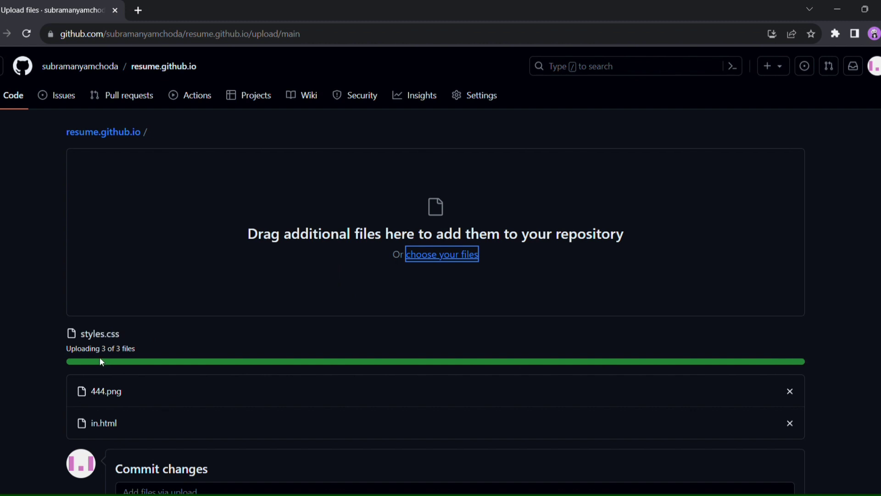
scroll(172, 334, down, 4)
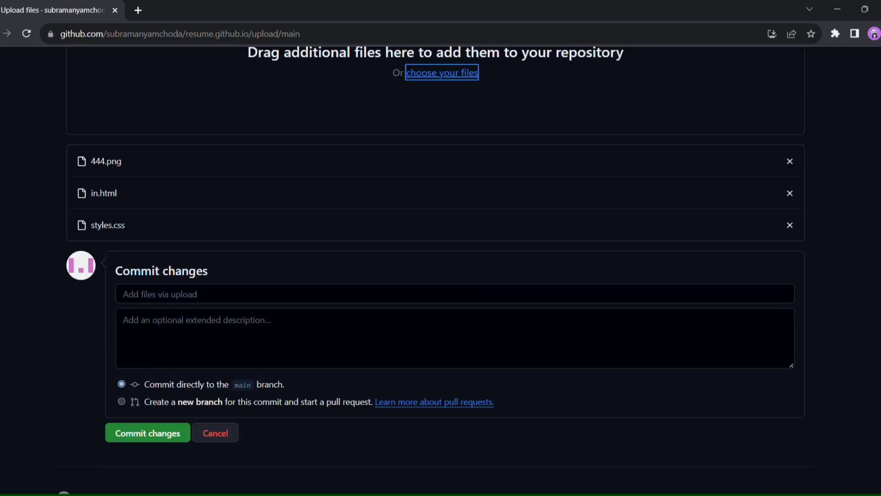
click(182, 296)
text(commit)
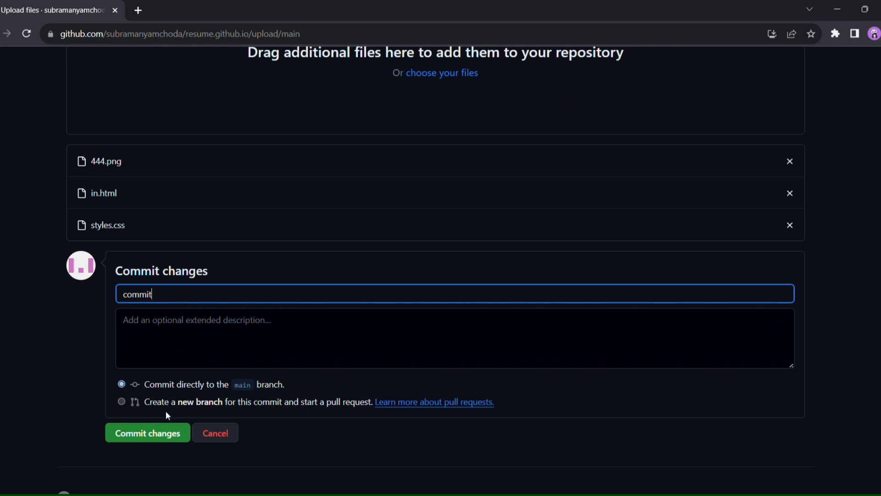
click(159, 434)
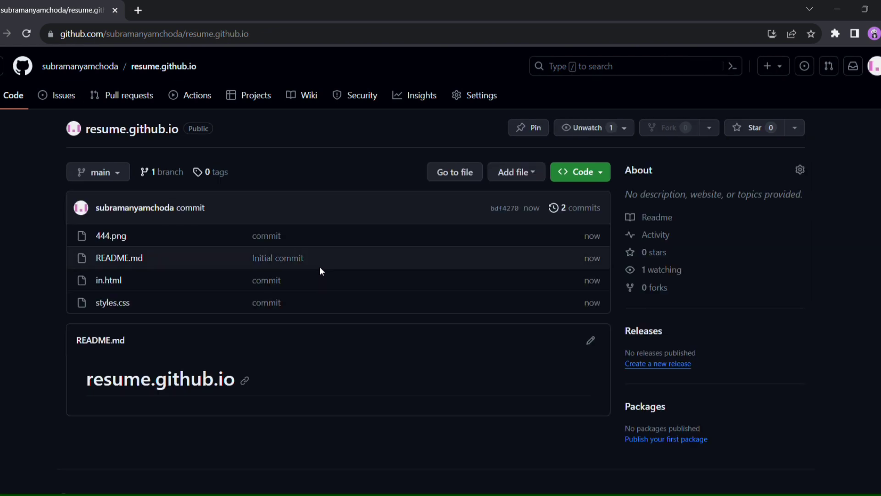
In the repository's Pages settings, set the publishing branch to main and save
click(474, 96)
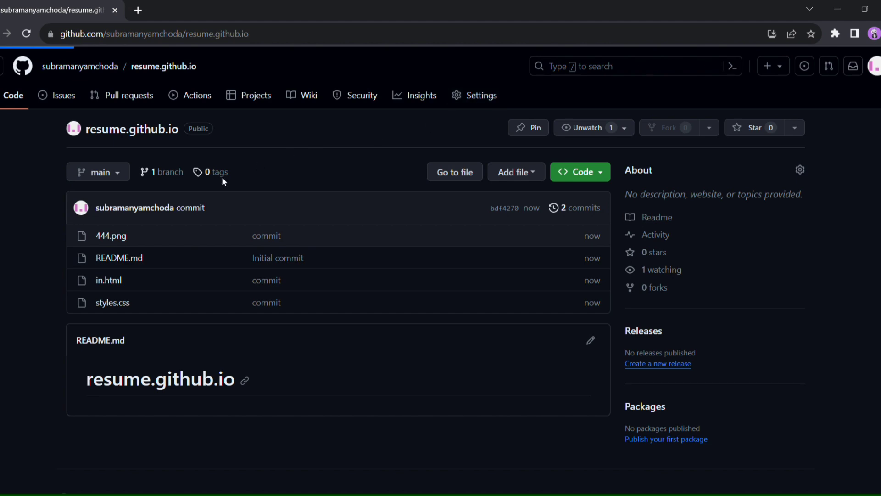
scroll(63, 396, down, 5)
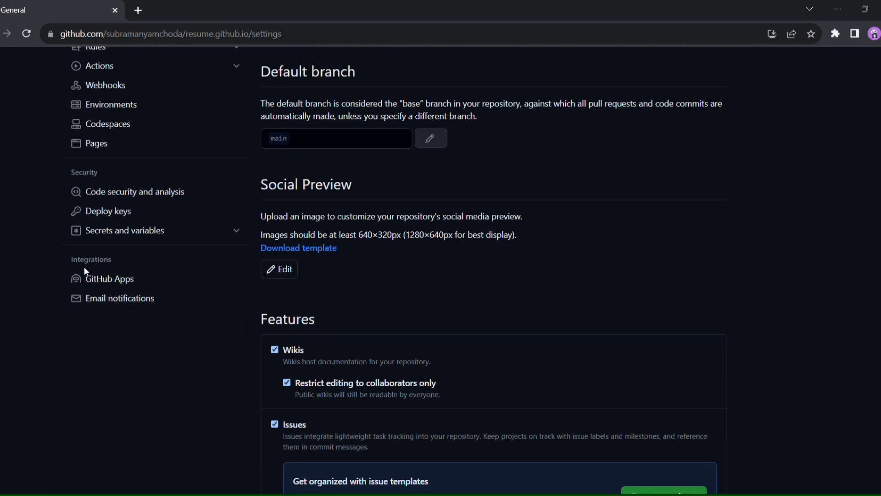
scroll(109, 230, up, 3)
click(115, 270)
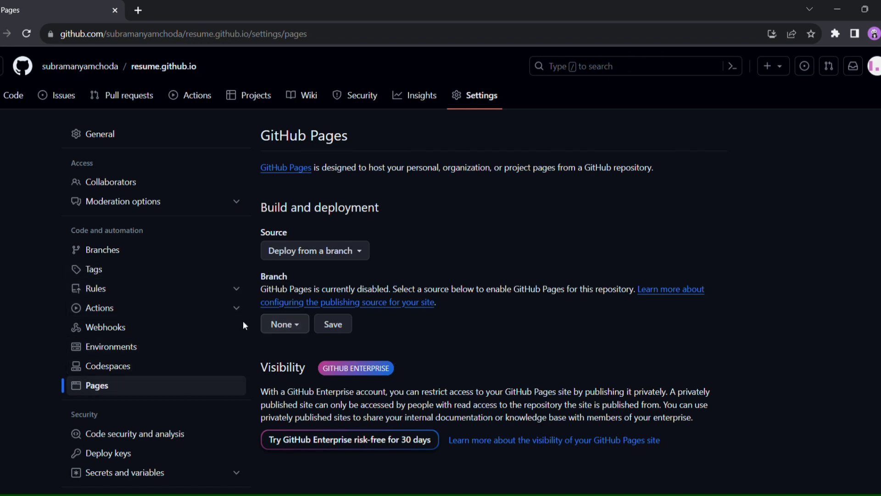
click(285, 322)
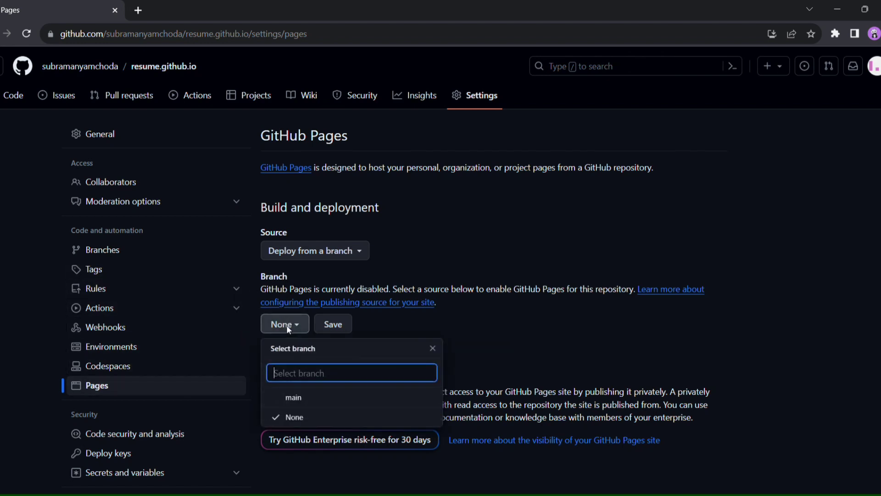
click(292, 400)
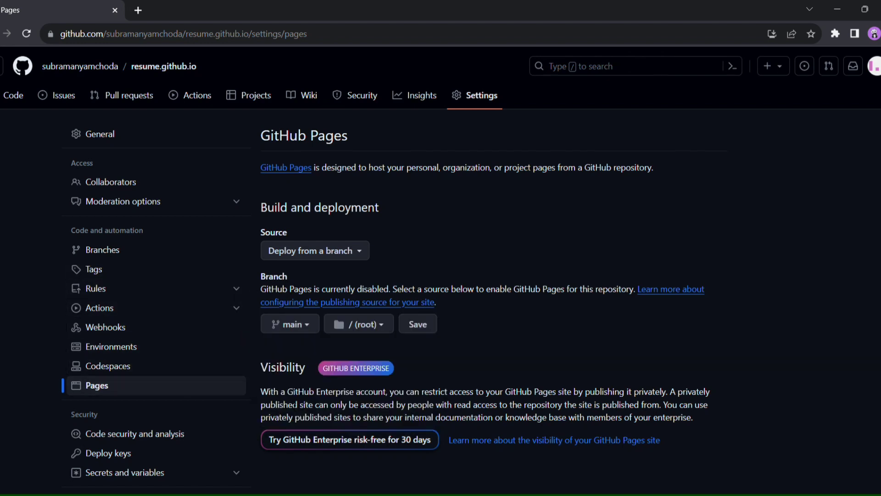
click(418, 329)
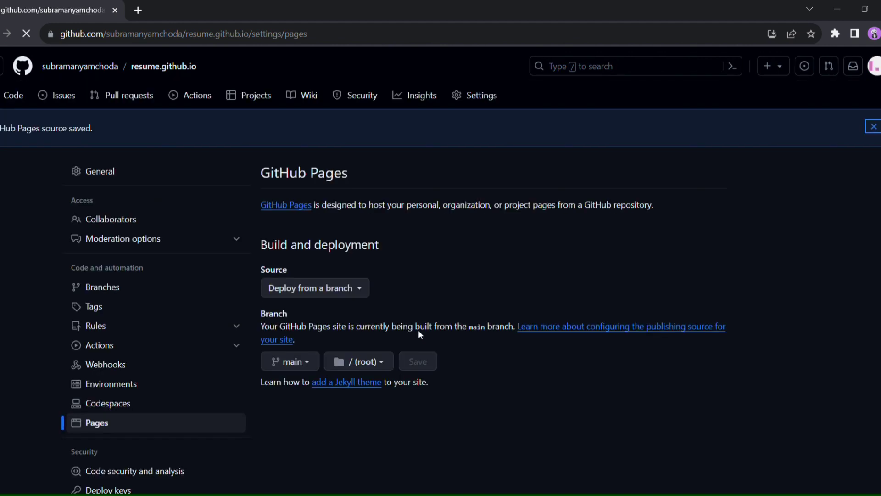
Enter and save a custom domain entry in the Pages settings
scroll(512, 346, down, 5)
scroll(513, 346, up, 3)
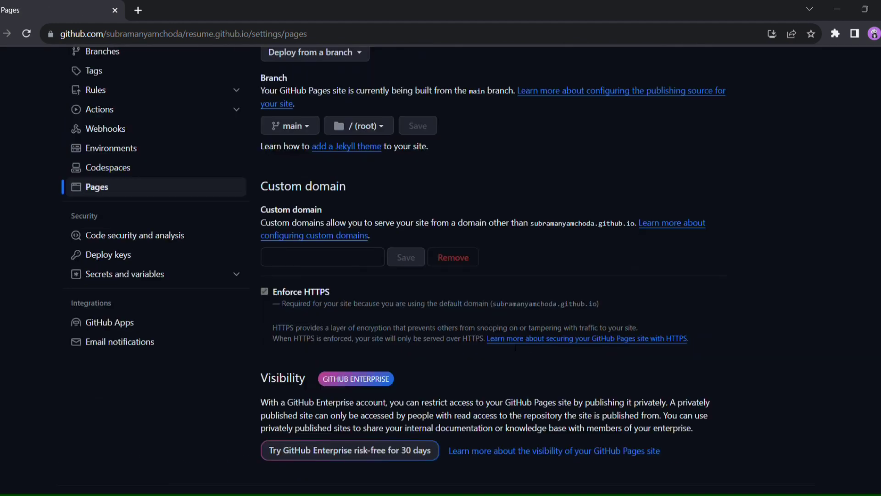
click(304, 324)
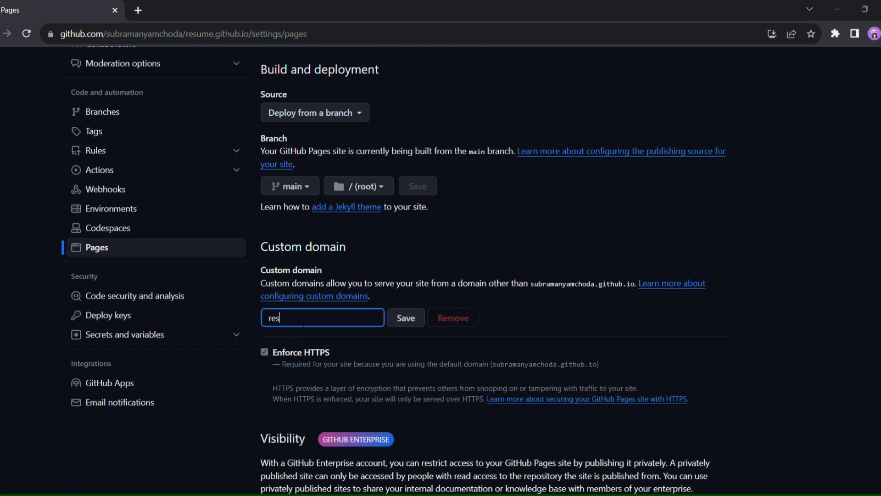
click(406, 318)
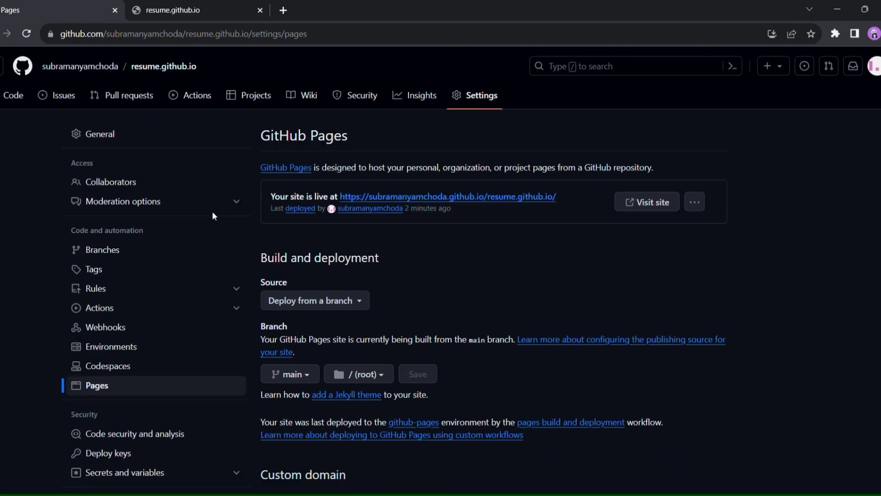
Open the live site in a new tab, then close the extra site tabs
middle_click(401, 197)
click(197, 10)
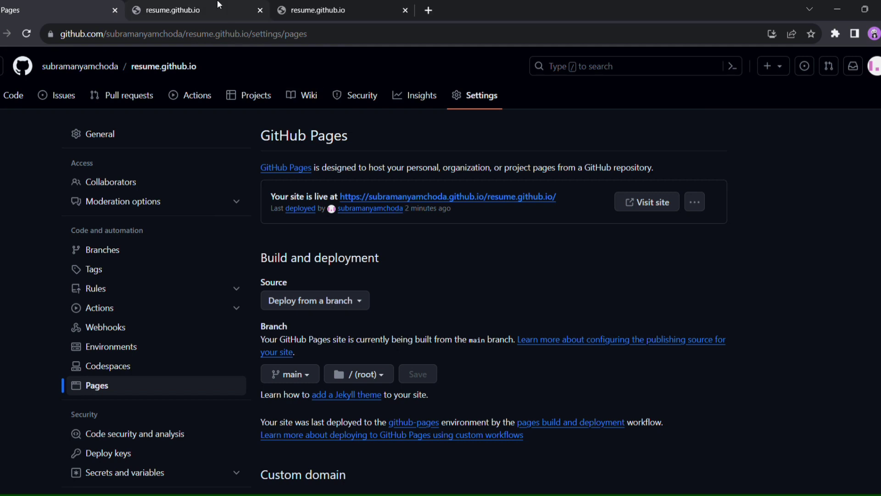
click(261, 10)
click(260, 10)
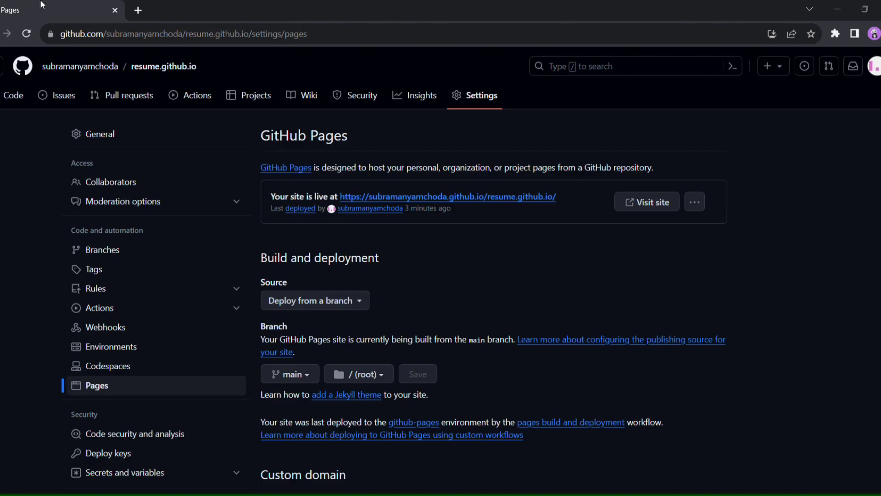
Reopen the live site from the Pages settings in a new tab and reload its address
click(399, 199)
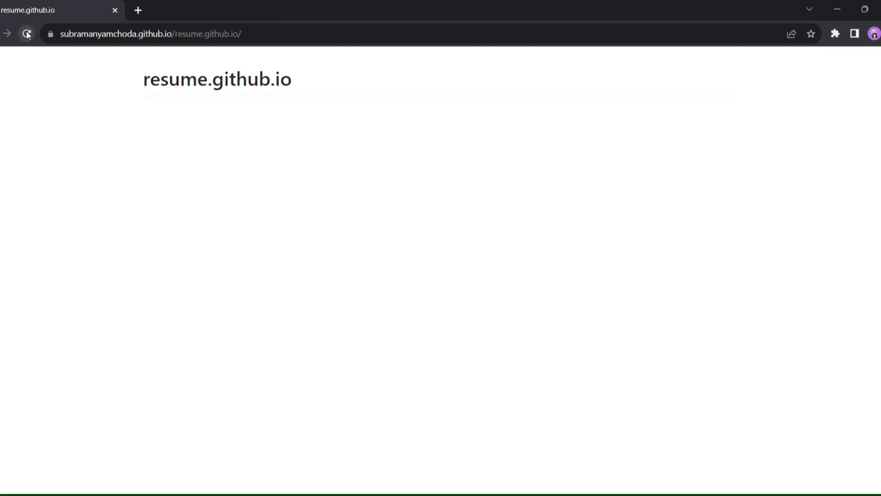
click(7, 33)
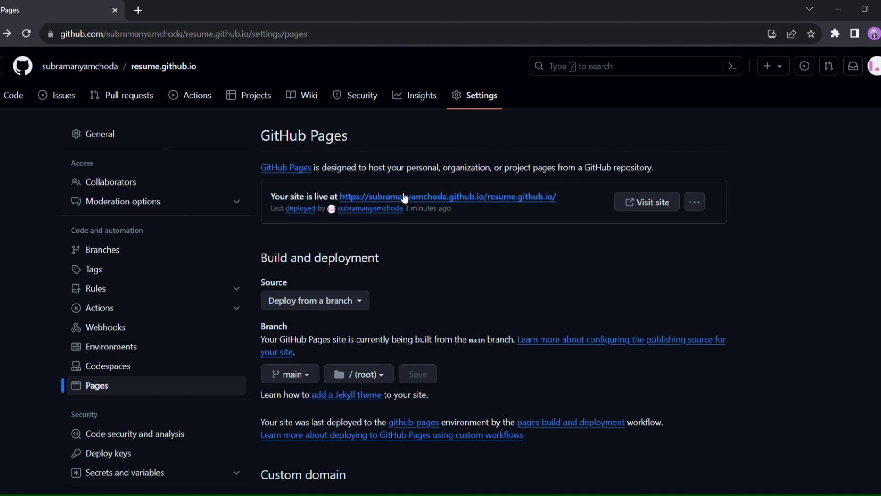
ctrl+click(405, 198)
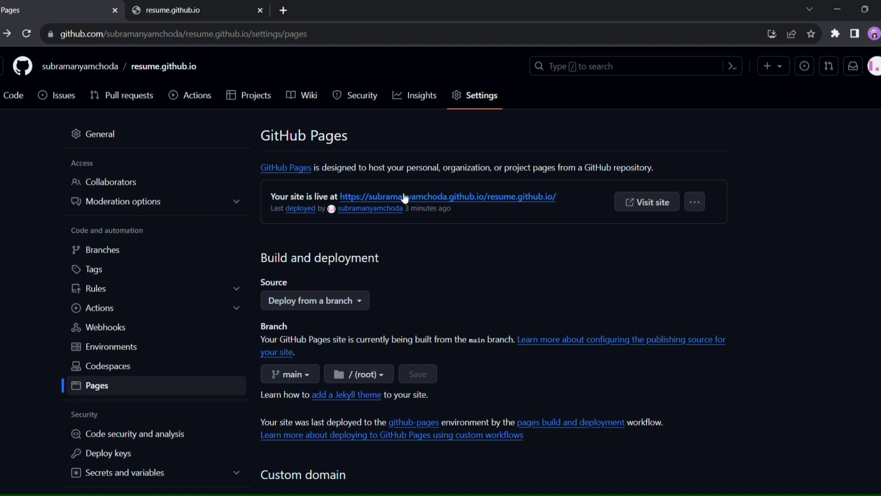
click(193, 10)
click(306, 38)
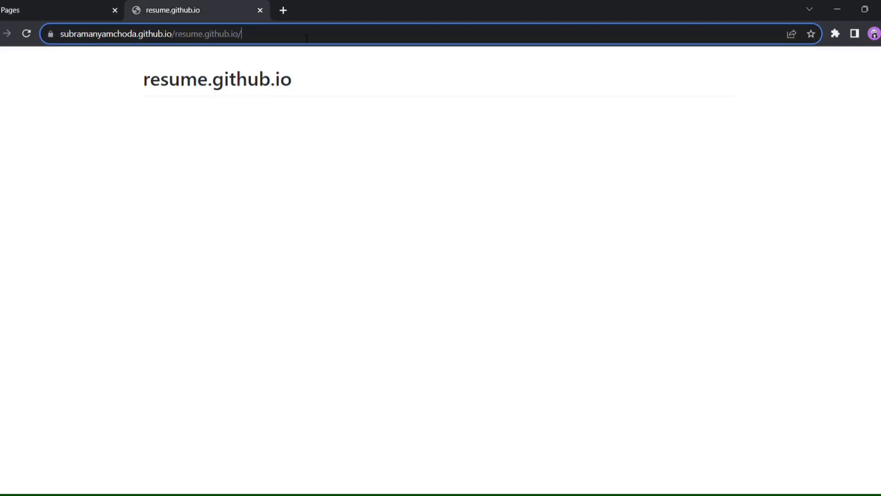
key(Return)
Select the site tab's address bar and begin typing a new address starting with '3'
click(307, 38)
text(3)
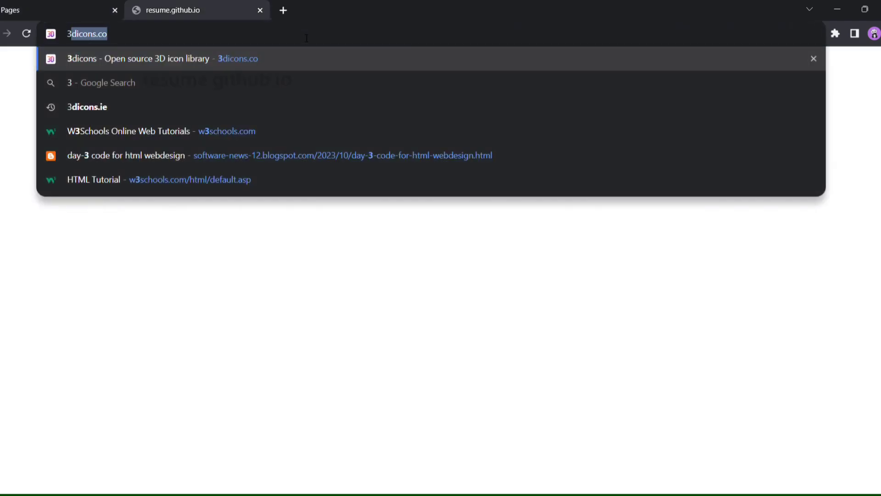